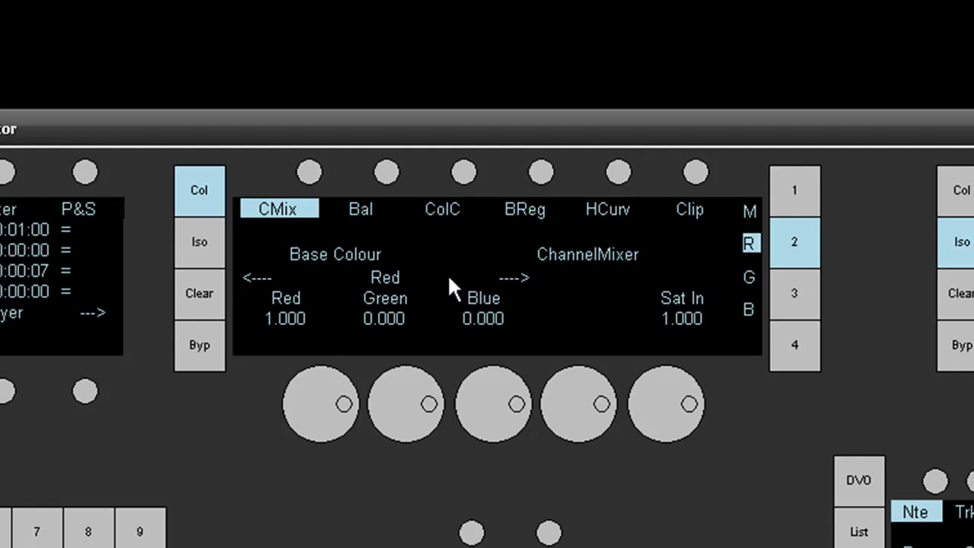
- Step through the Channel Mixer's Mono, Red, Green and Blue output channels
click(794, 191)
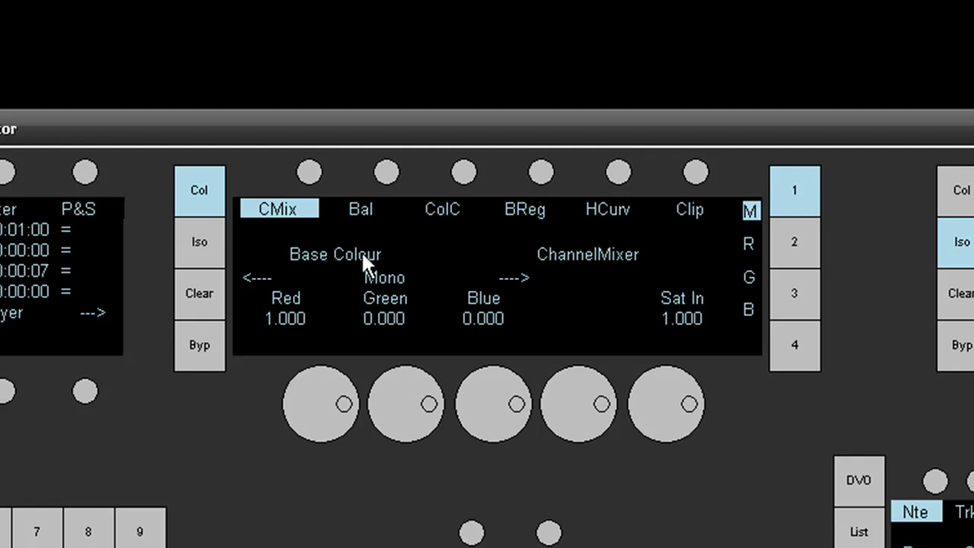
click(782, 242)
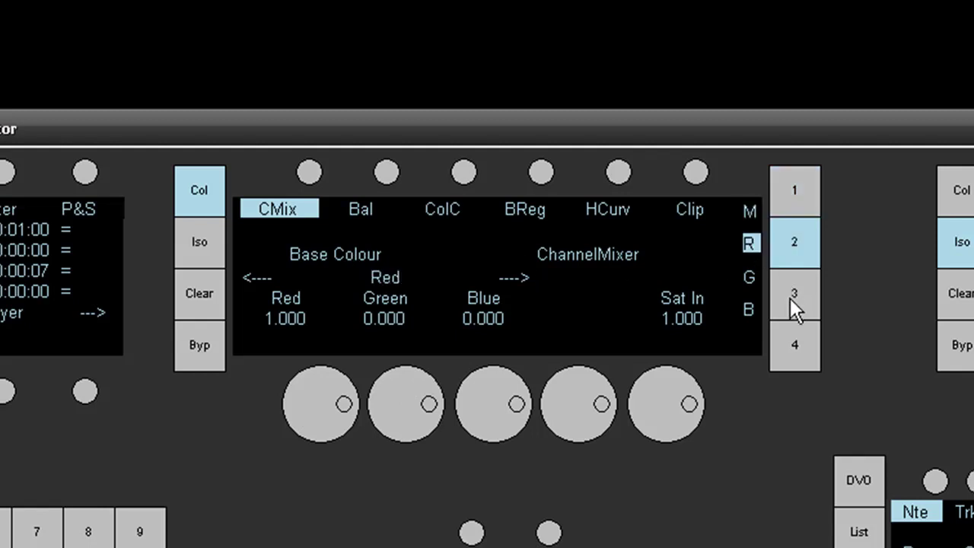
click(791, 298)
click(796, 350)
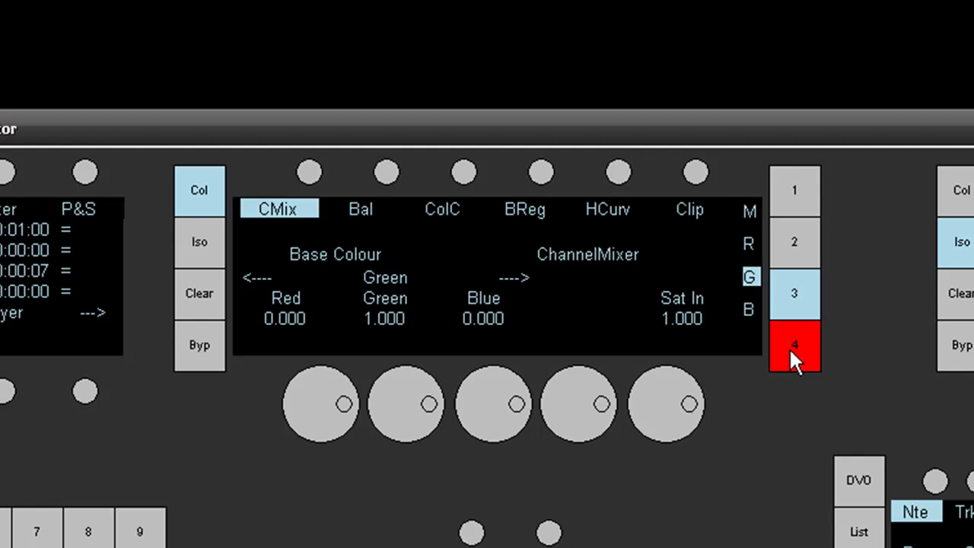
click(803, 302)
click(797, 251)
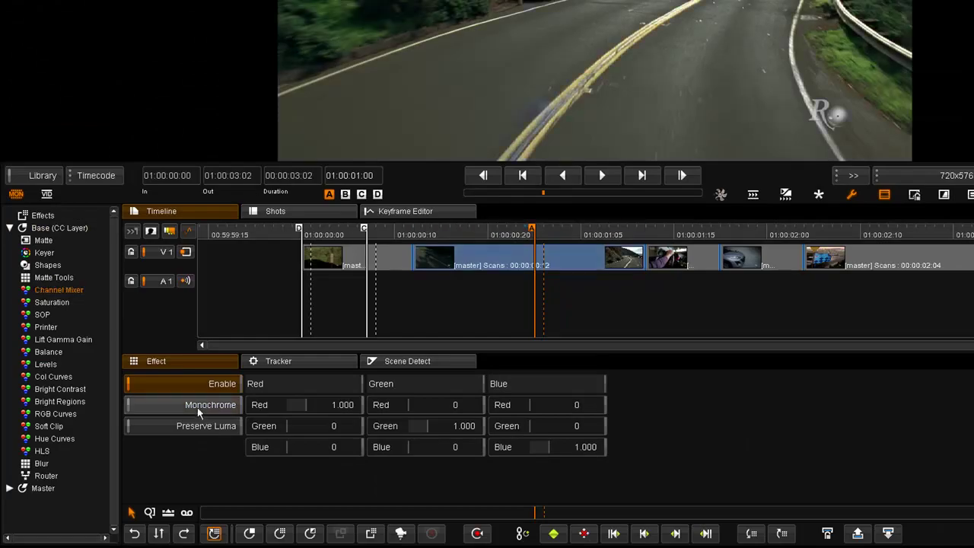
- Try a monochrome mix with Blue's blue at 0.873, then reset to defaults with Preserve Luma on
click(198, 409)
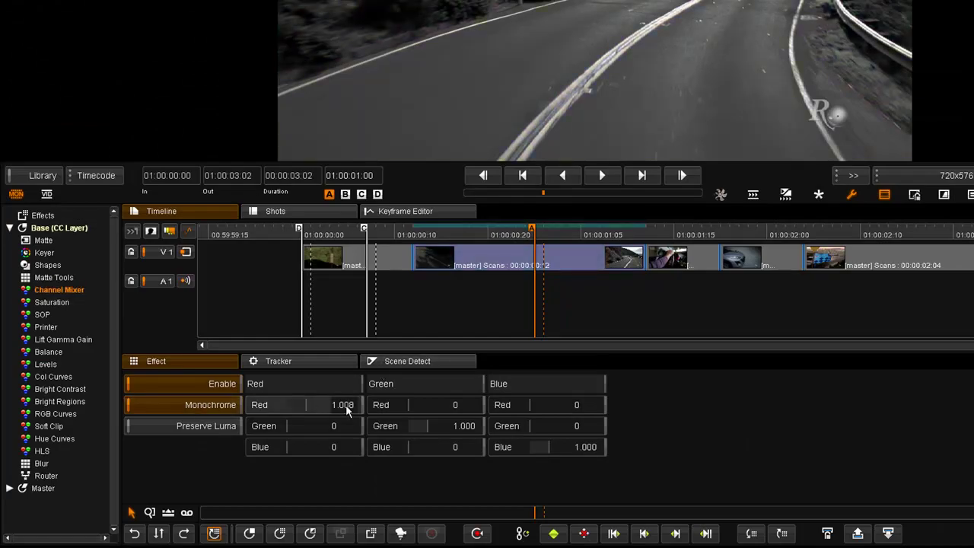
drag(298, 403, 451, 404)
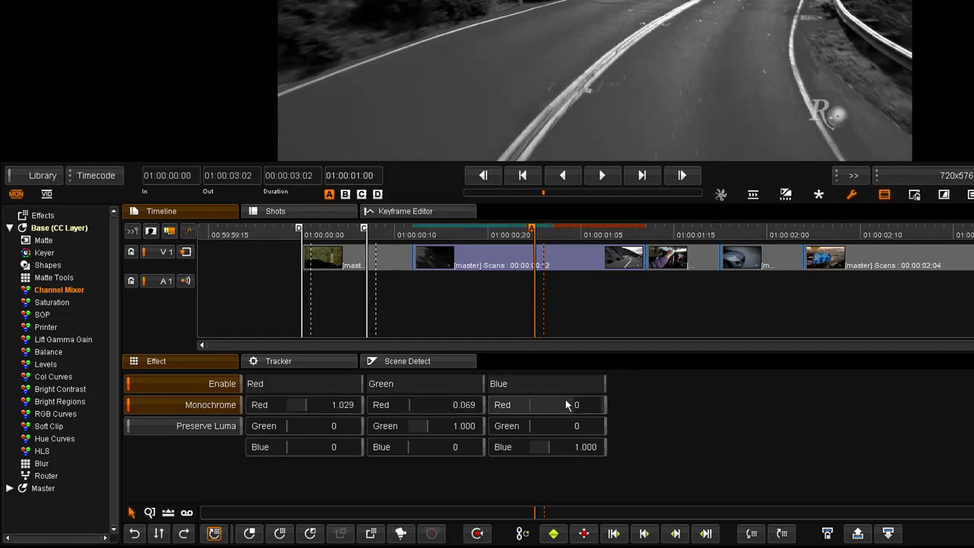
drag(536, 412, 632, 408)
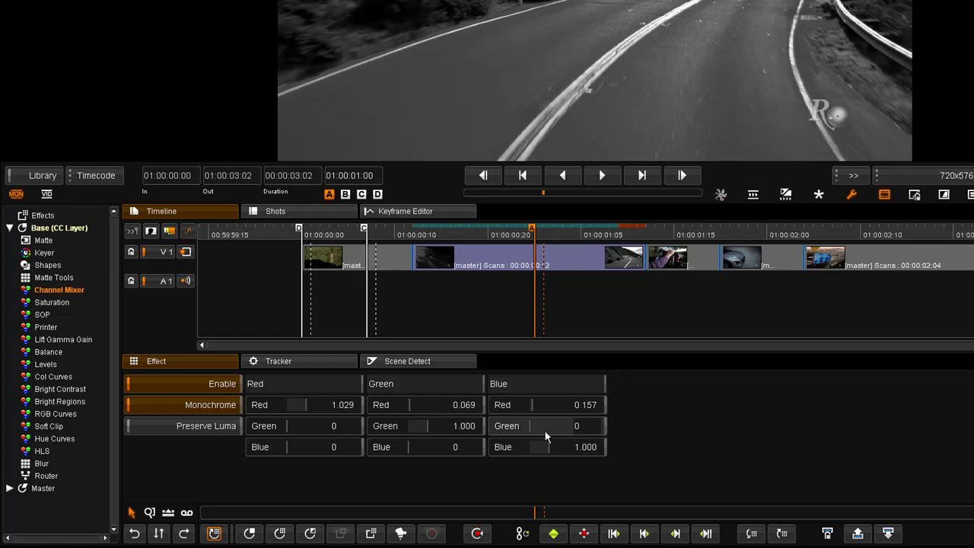
drag(532, 431, 746, 455)
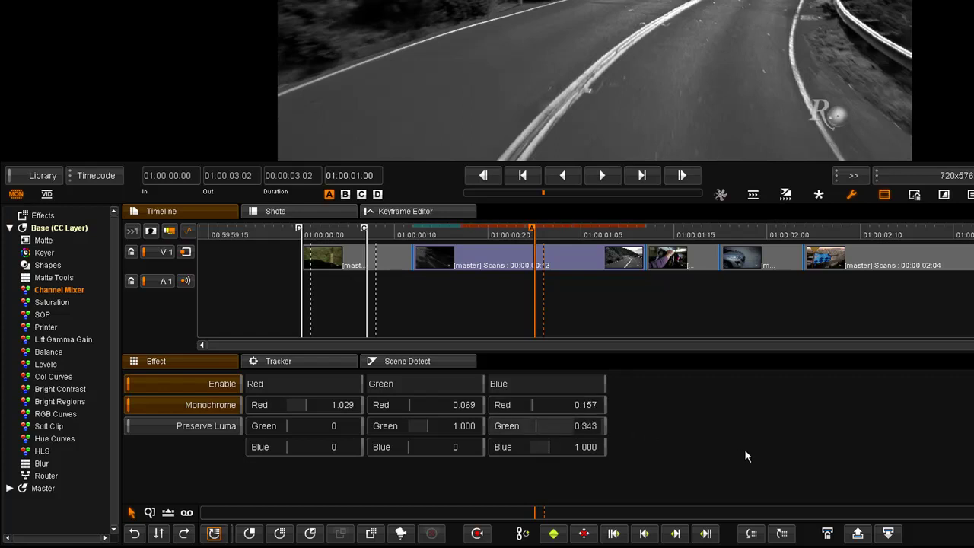
drag(544, 448, 468, 445)
click(477, 533)
click(183, 421)
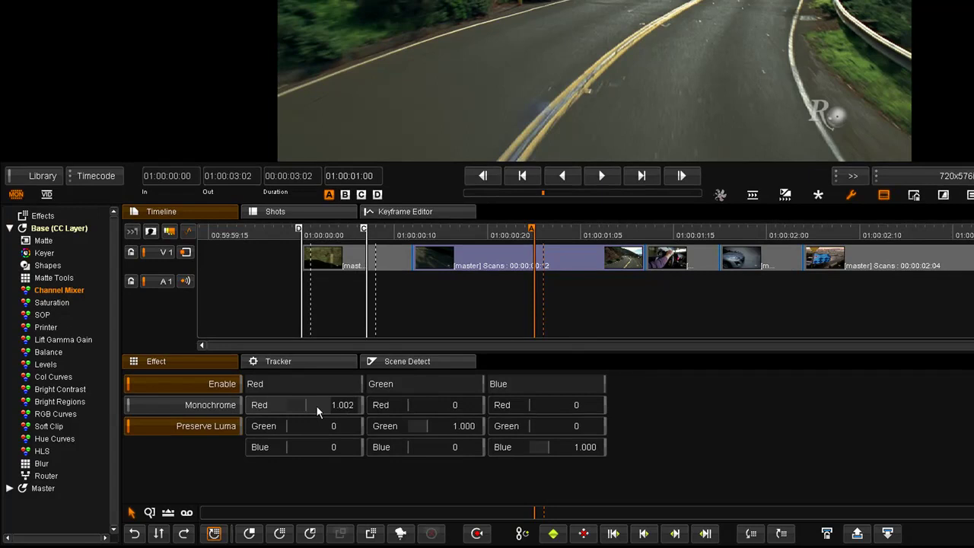
- Boost the Red output's red to 1.342 and green to 0.792, then reset the mixer to defaults
drag(370, 402, 517, 409)
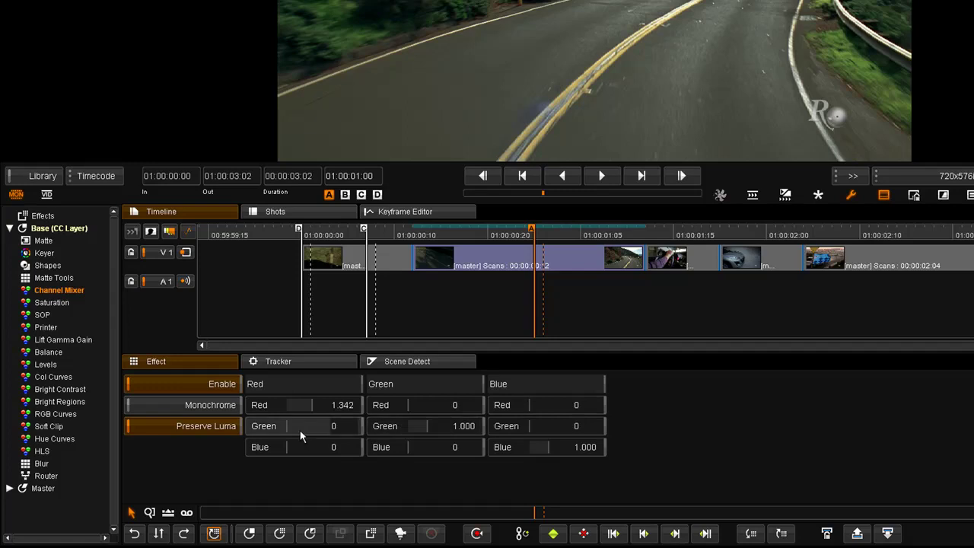
drag(299, 432, 774, 422)
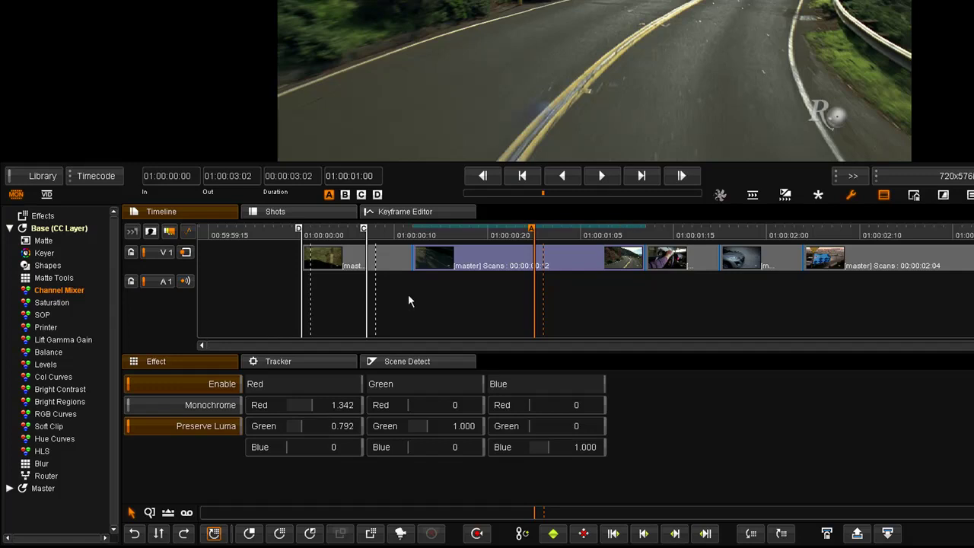
click(477, 533)
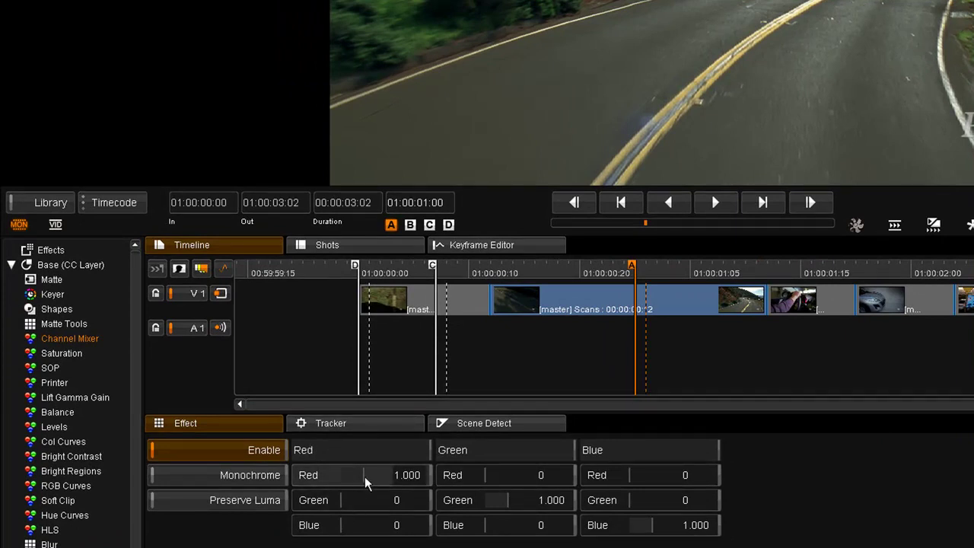
- Set the Channel Mixer's Red output to 0.749, 0.470 and -0.214
drag(369, 475, 697, 499)
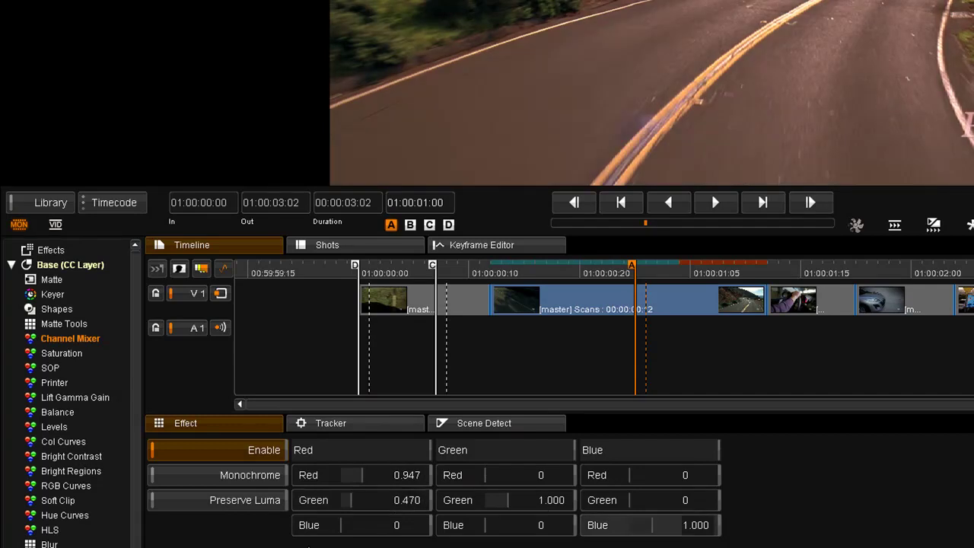
drag(355, 526, 206, 528)
drag(352, 475, 207, 472)
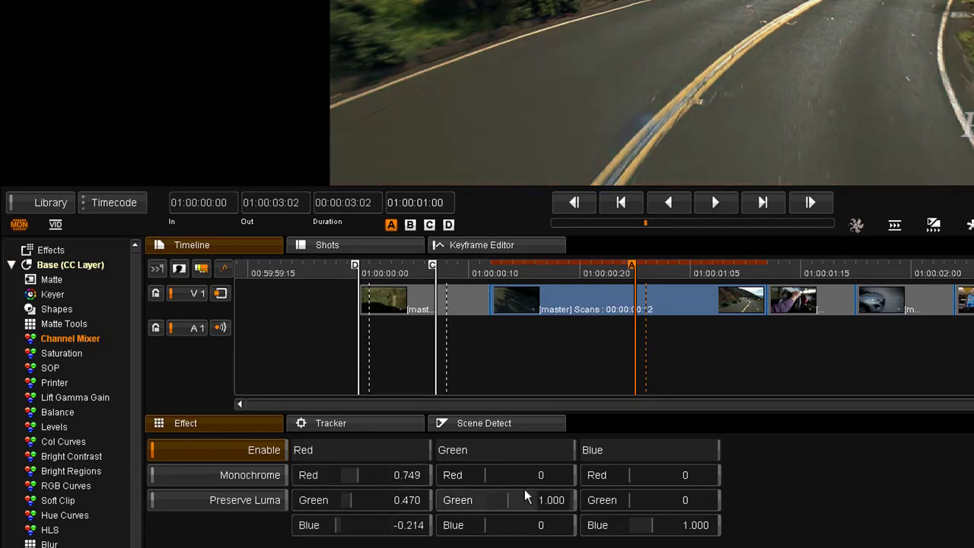
- Set the Green output to 0.219, 0.849 and -0.114, then scrub the playhead to review
drag(525, 491, 385, 495)
drag(515, 471, 664, 474)
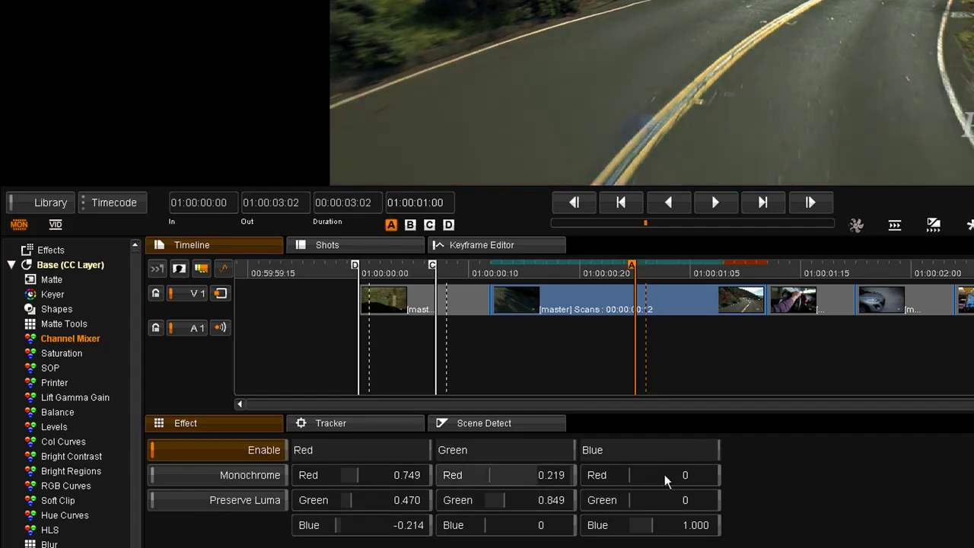
drag(487, 528, 403, 524)
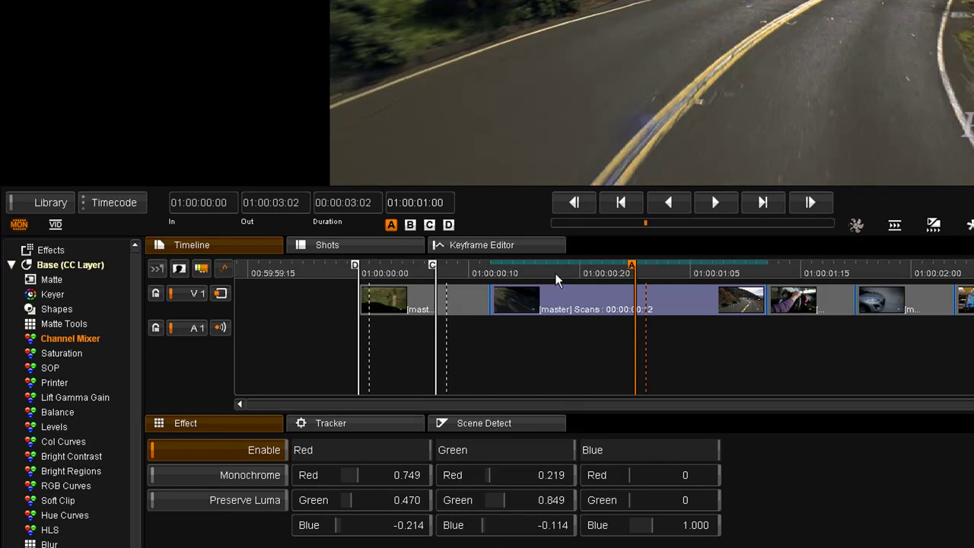
drag(601, 271, 639, 273)
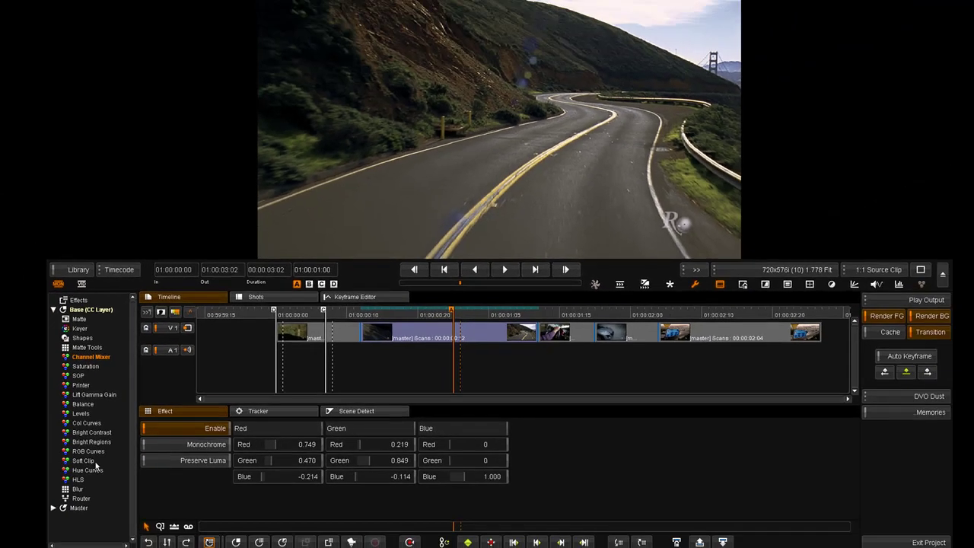
- Open the HLS effect and switch the Valhalla panel to its Col page with the HLS soft key
click(82, 478)
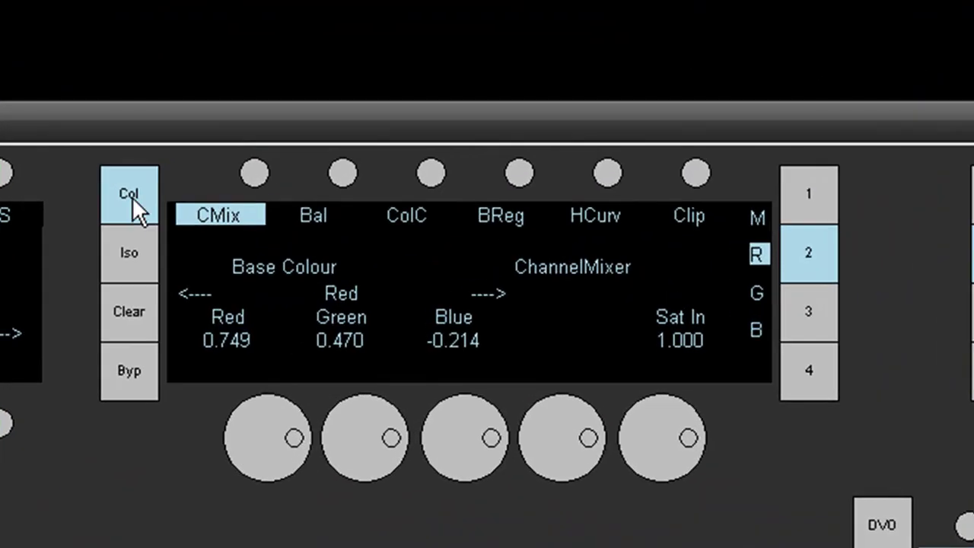
click(131, 196)
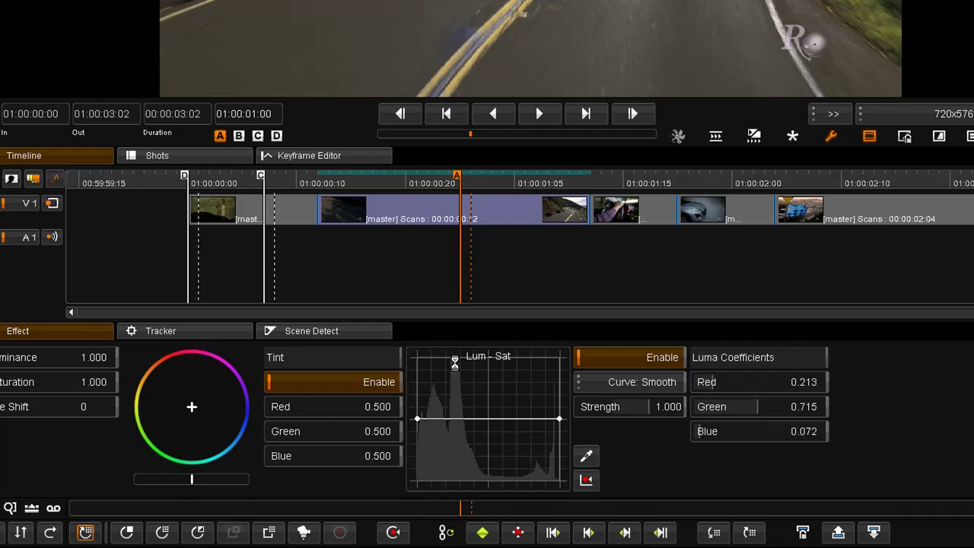
click(455, 417)
- Add Lum–Sat curve points forming a shadow saturation peak and a deep dip through the mids
click(466, 418)
drag(494, 418, 538, 470)
click(520, 458)
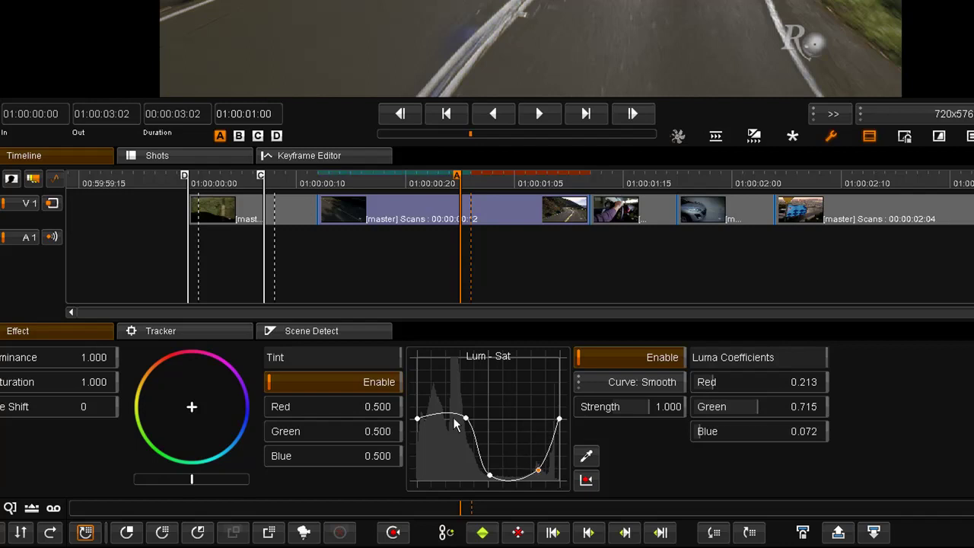
drag(466, 418, 462, 430)
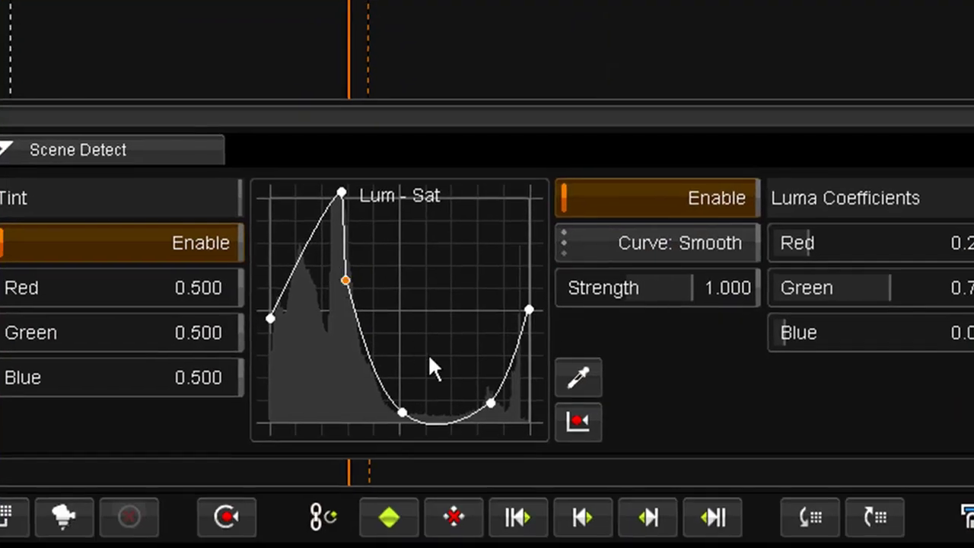
- Move the lower-right and dip points so upper mids stay near zero before a steep top rise
scroll(430, 359, up, 3)
scroll(338, 347, down, 3)
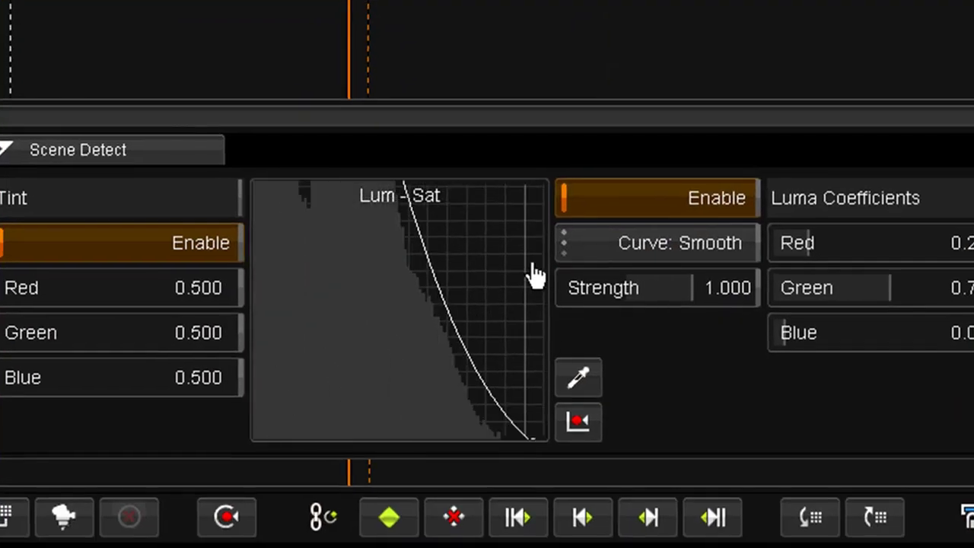
scroll(419, 328, down, 3)
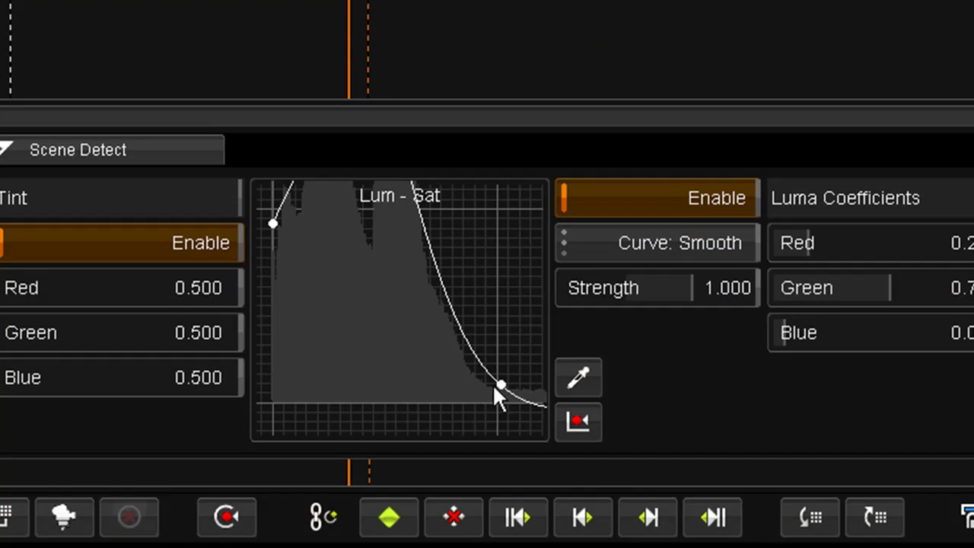
drag(500, 384, 487, 386)
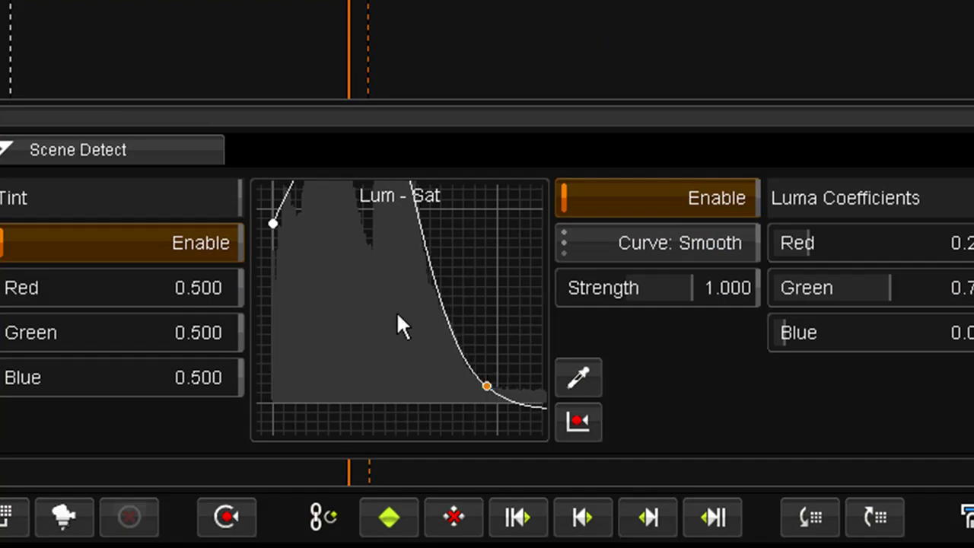
scroll(395, 294, up, 5)
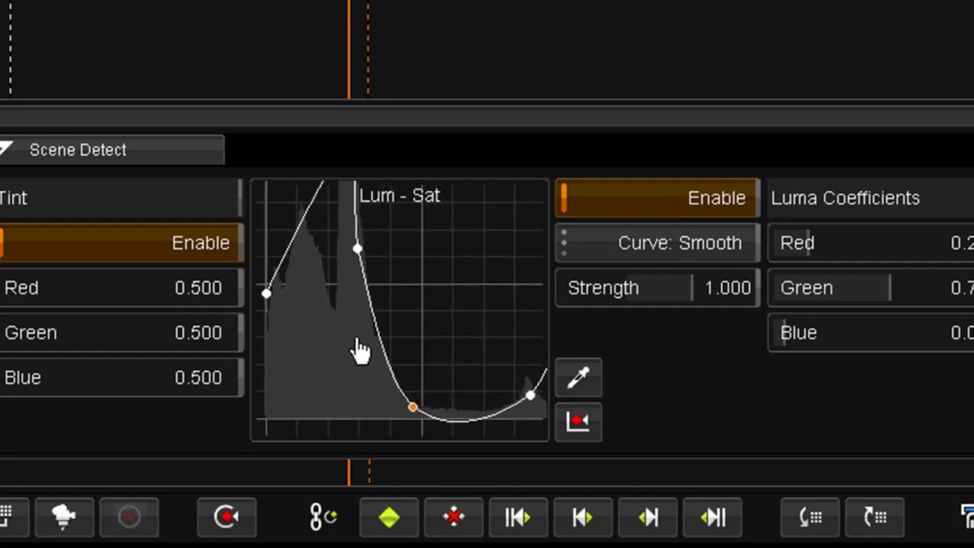
drag(424, 322, 426, 232)
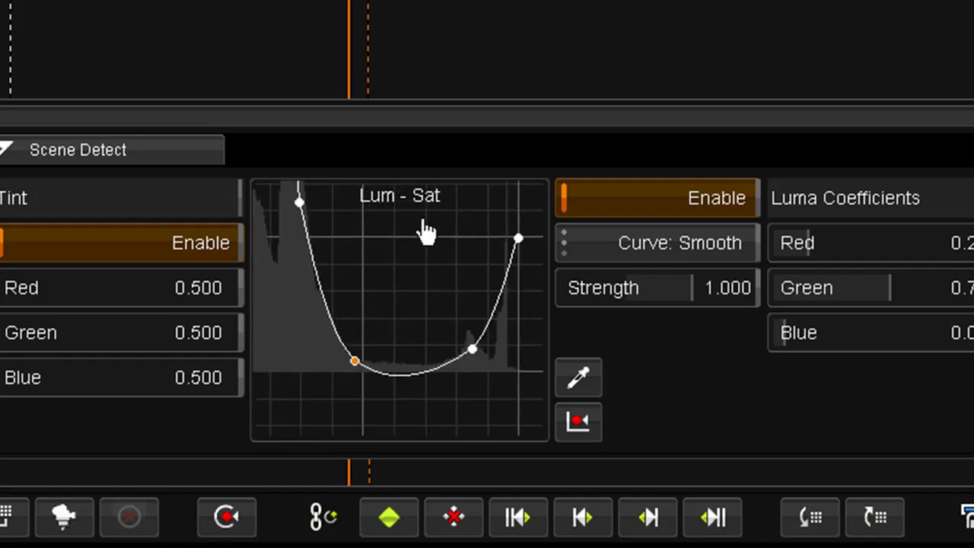
scroll(431, 297, up, 2)
scroll(472, 324, up, 3)
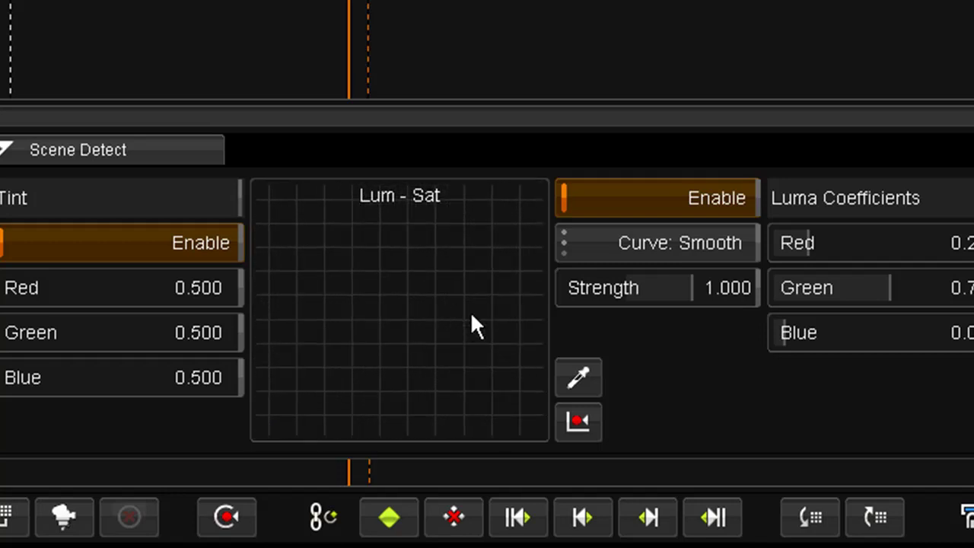
drag(472, 323, 261, 201)
scroll(396, 316, down, 2)
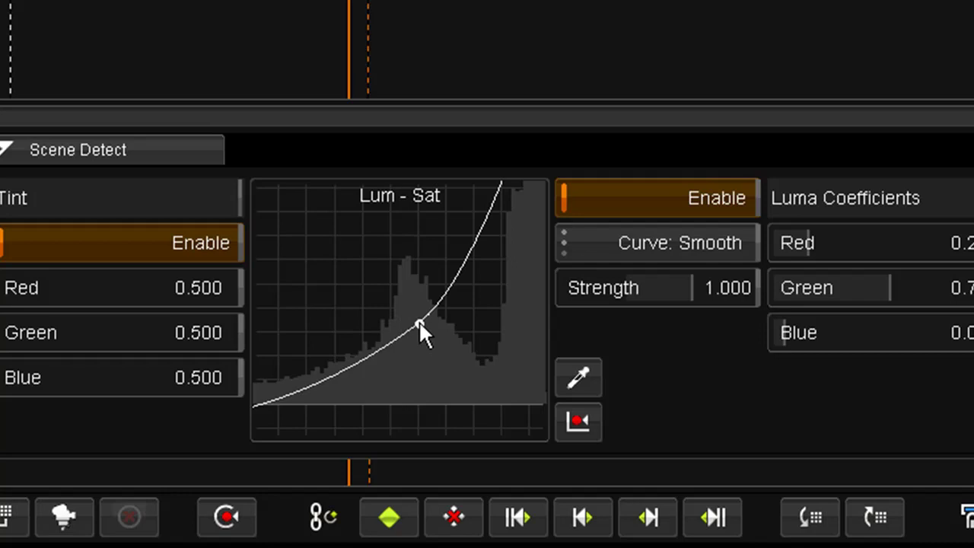
scroll(380, 325, down, 3)
drag(396, 413, 396, 418)
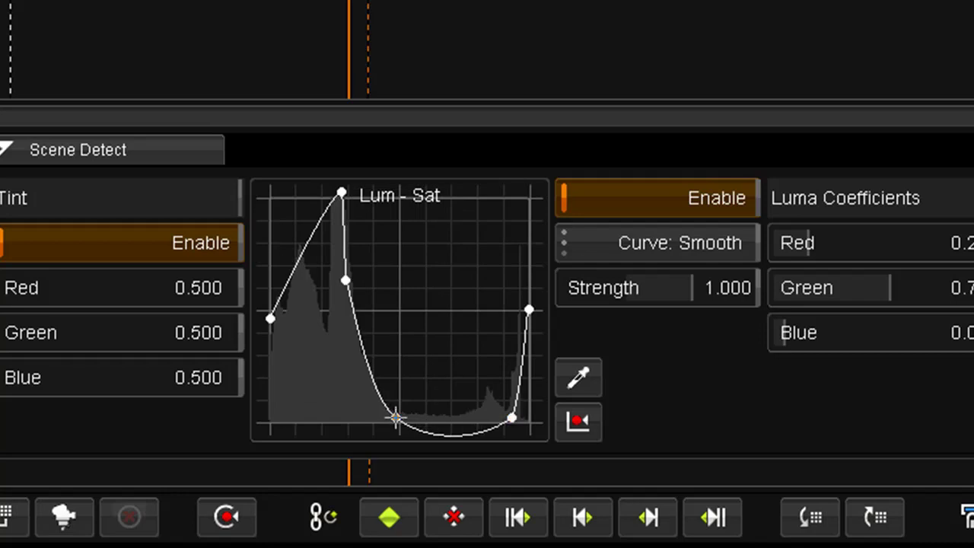
- Eyedropper-sample luminance from the road surface, then from the top-left roadside bushes
click(568, 376)
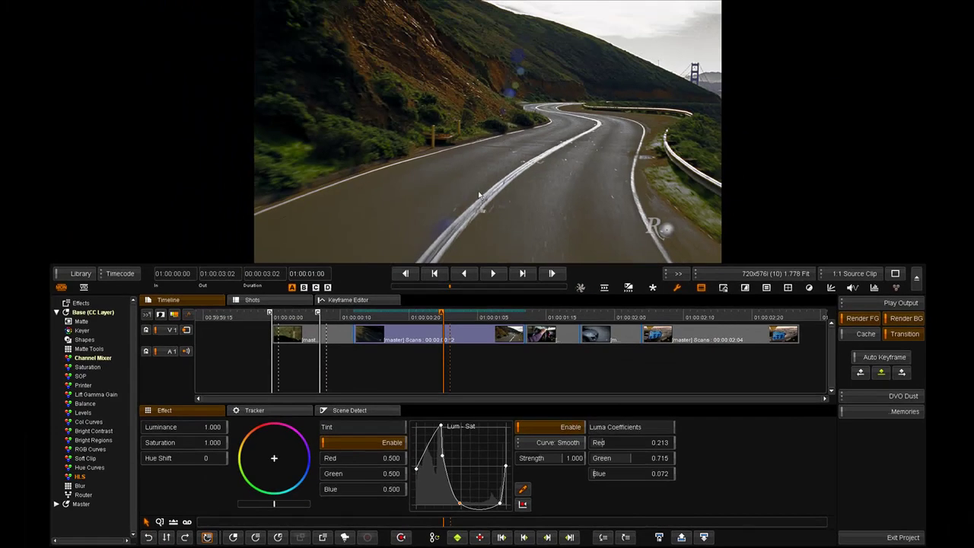
click(515, 215)
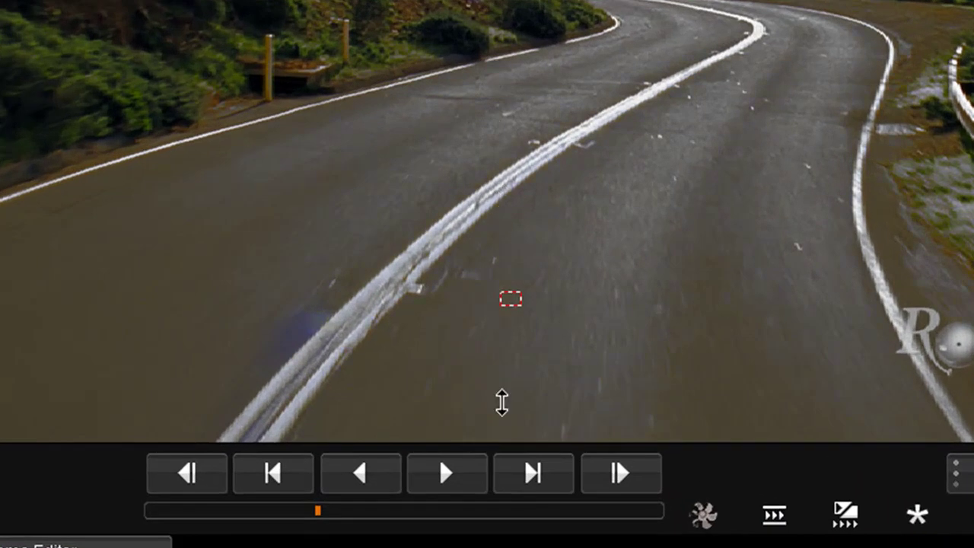
click(34, 61)
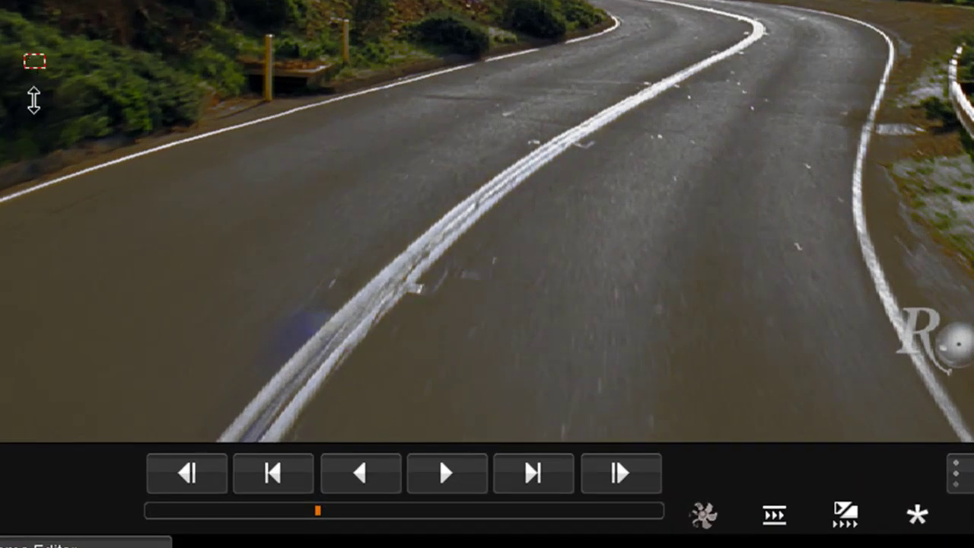